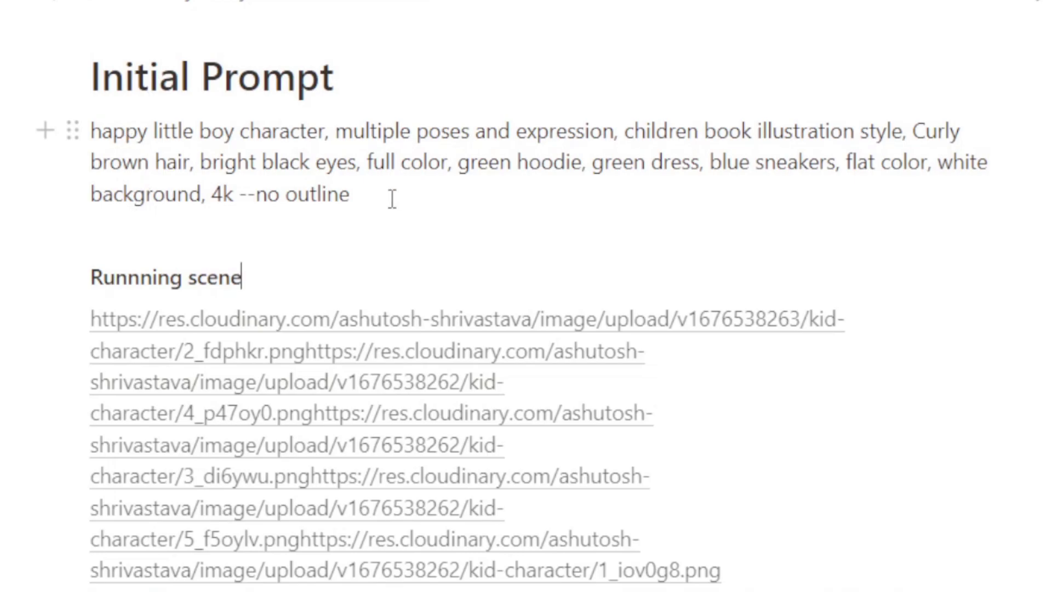
Highlight the Initial Prompt paragraph in Notion, from 'happy' through '--no outline'
left_click_drag(92, 131, 382, 182)
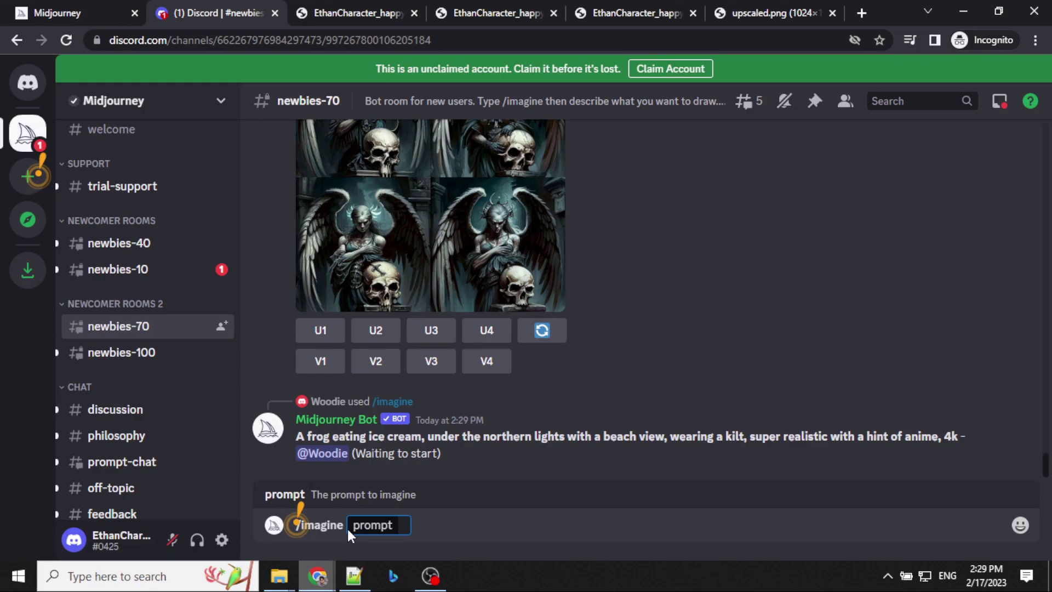
Run the pasted curly-haired boy prompt in /imagine, preview the pose grid, and upscale image U2
type("happy little boy character, multiple poses and expression, children book illustration style, Curly brown hair, bright black eyes, full color, green hoodie, green dress, blue sneakers, flat color, white background, 4k --no outline")
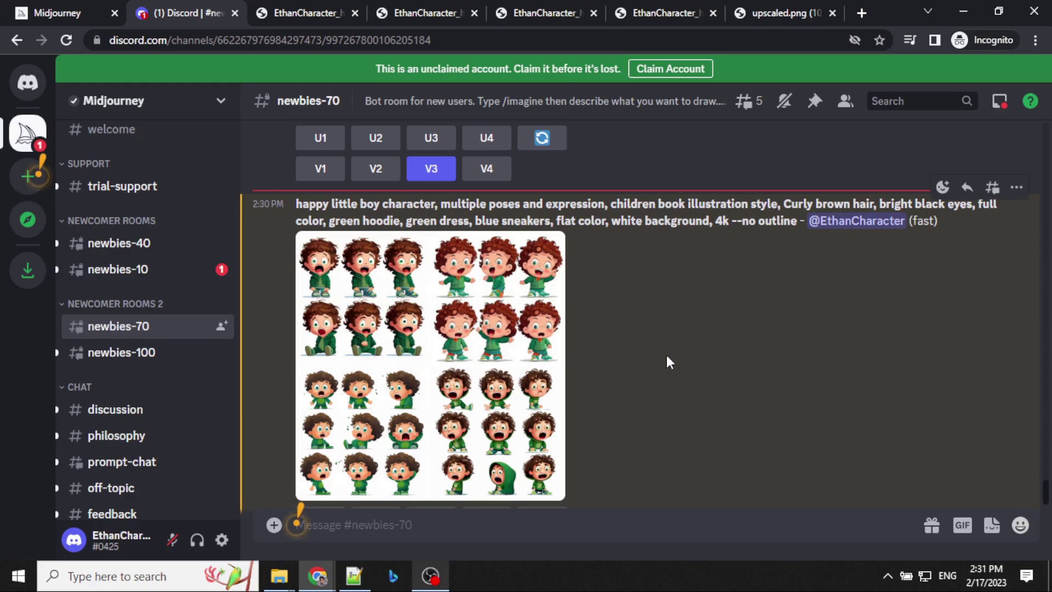
left_click(551, 372)
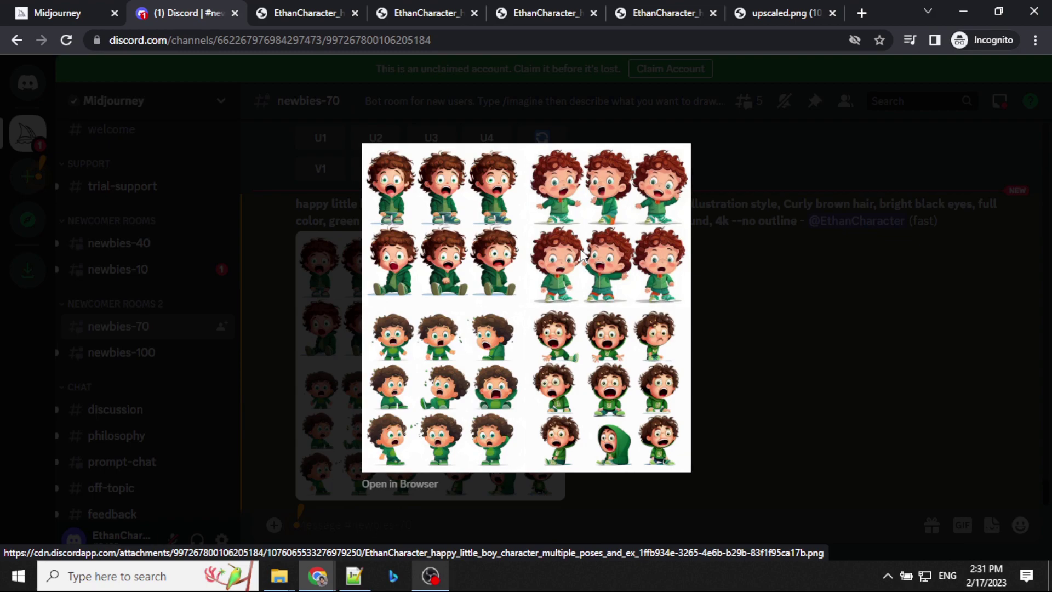
left_click(710, 301)
scroll(436, 433, "down", 3)
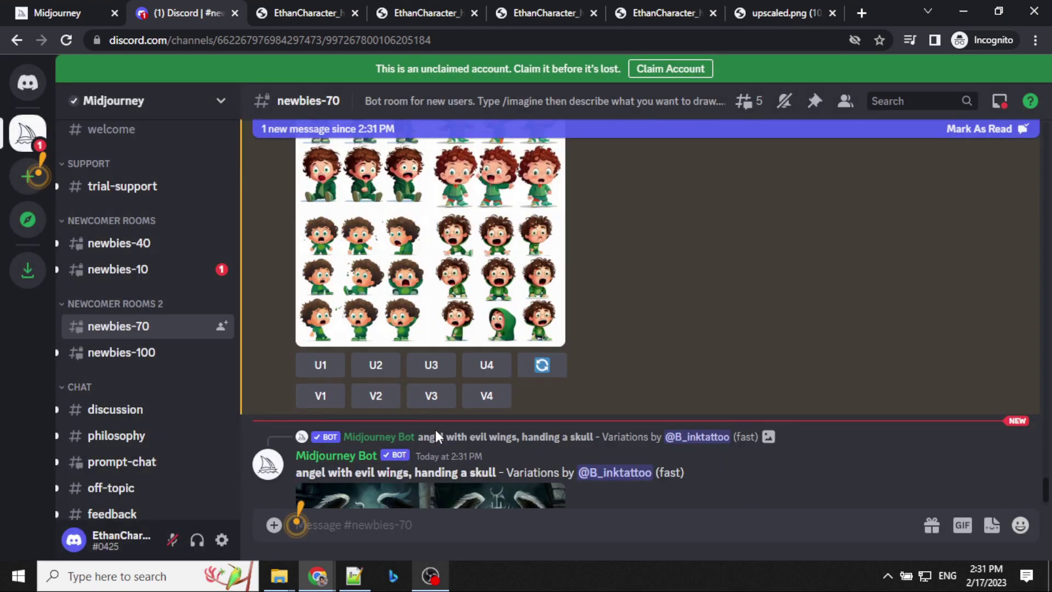
left_click(382, 368)
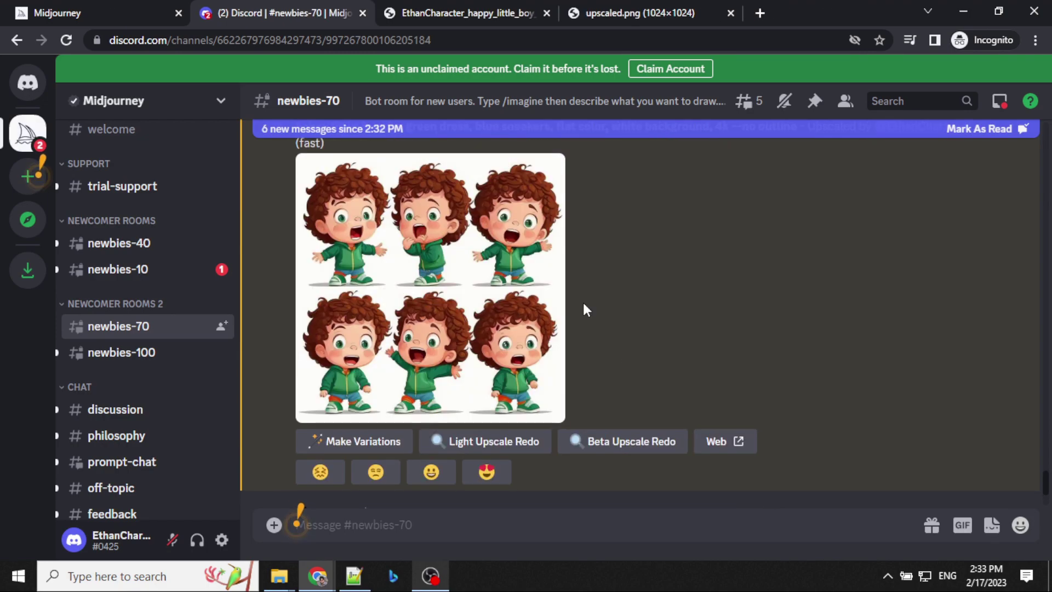
Open the upscaled six-pose sheet in a browser tab and compare it with the EthanCharacter and upscaled.png tabs
left_click(444, 309)
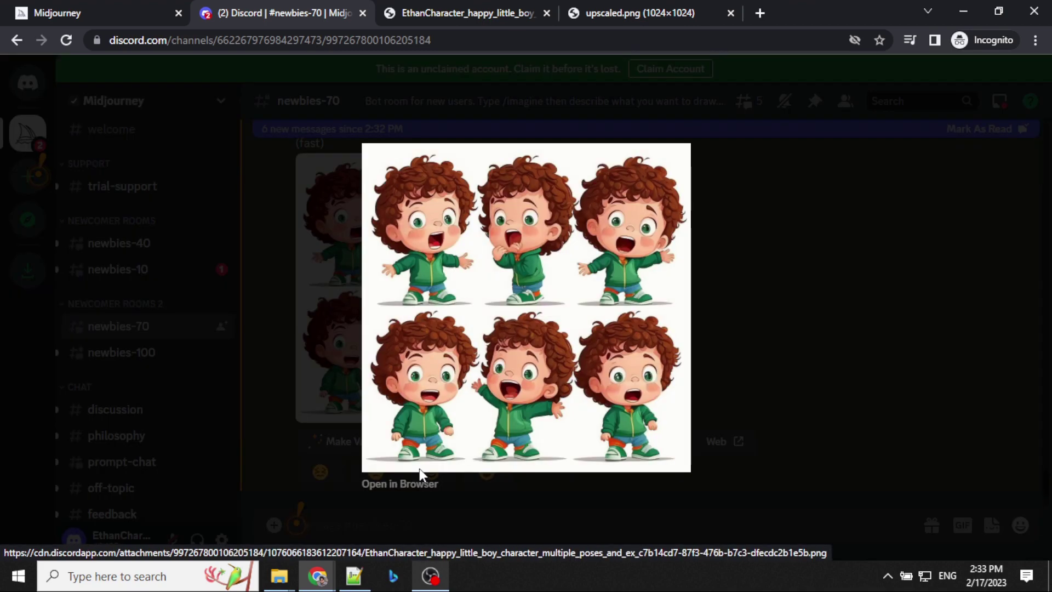
left_click(416, 486)
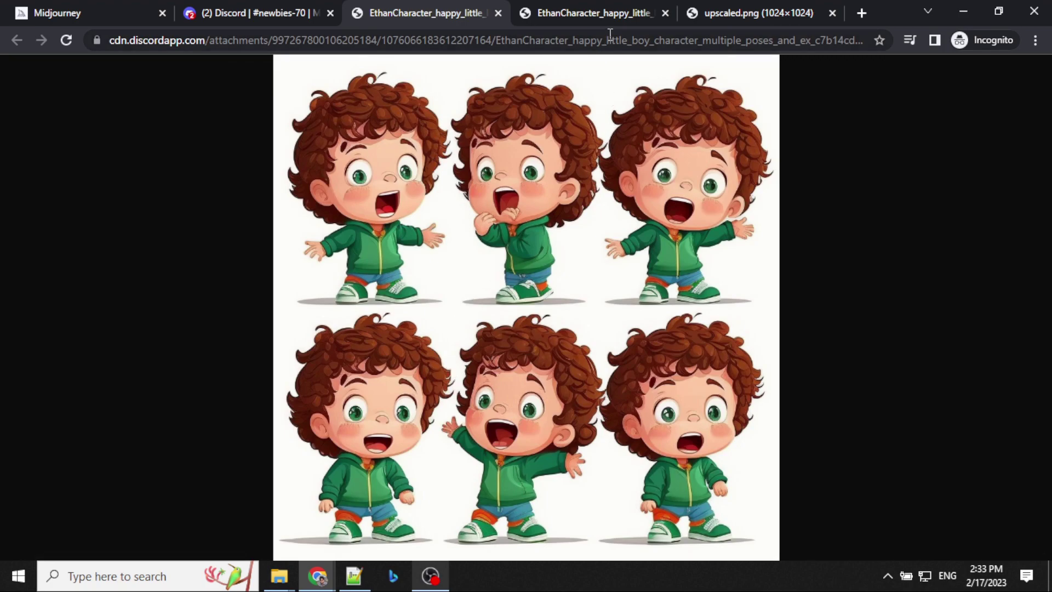
left_click(604, 14)
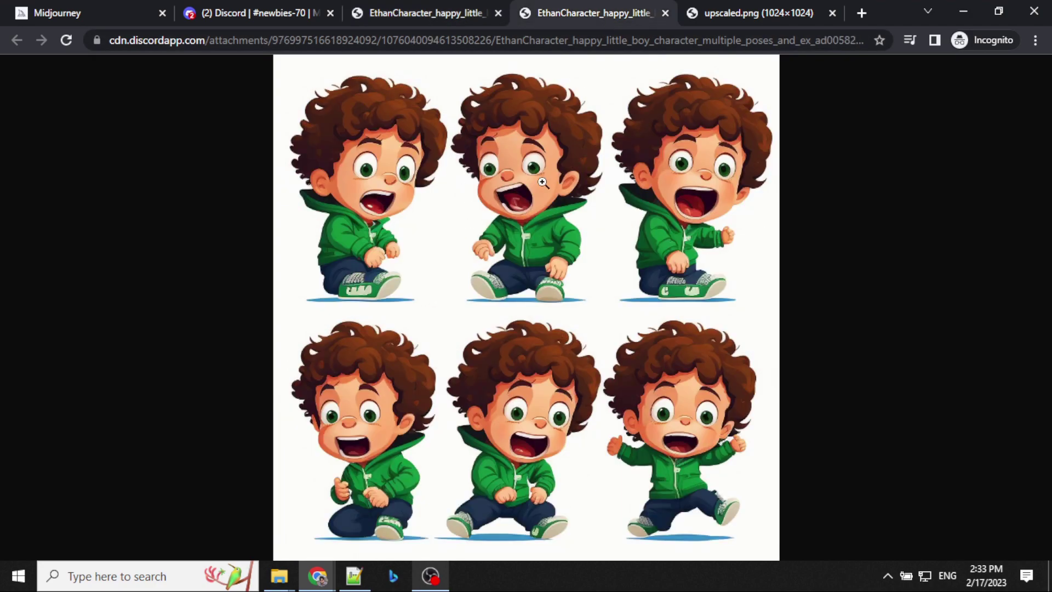
left_click(753, 15)
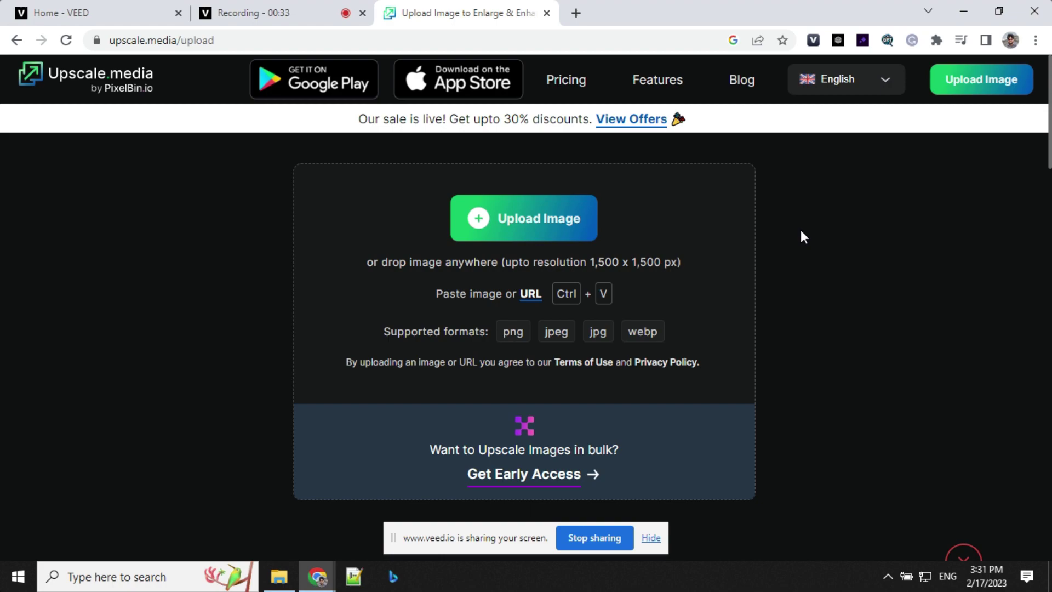
Upload the character sheet to Upscale.media and set Upscale to 4x
left_click(651, 537)
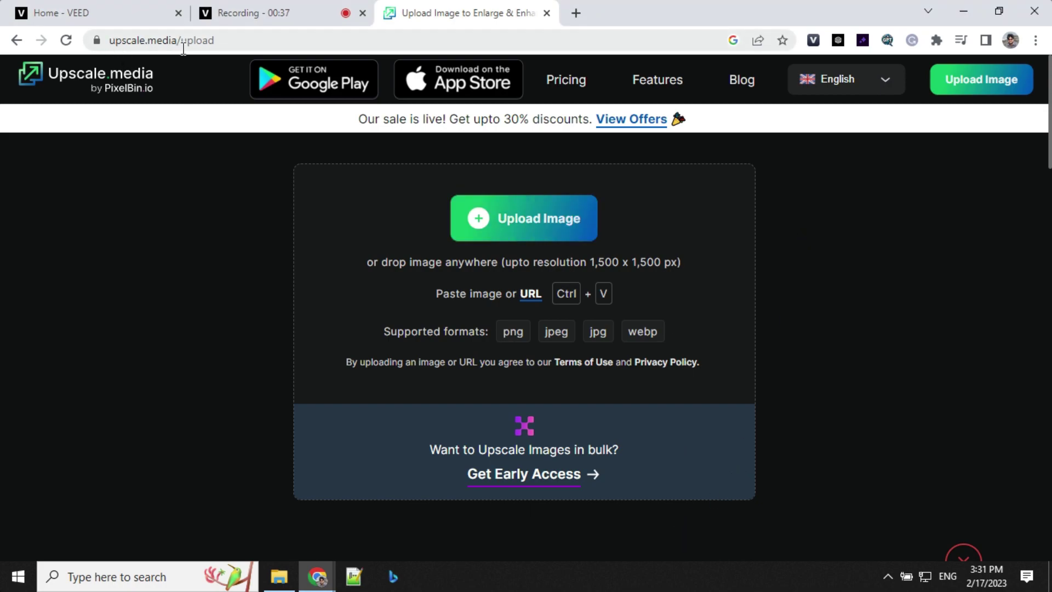
left_click(544, 226)
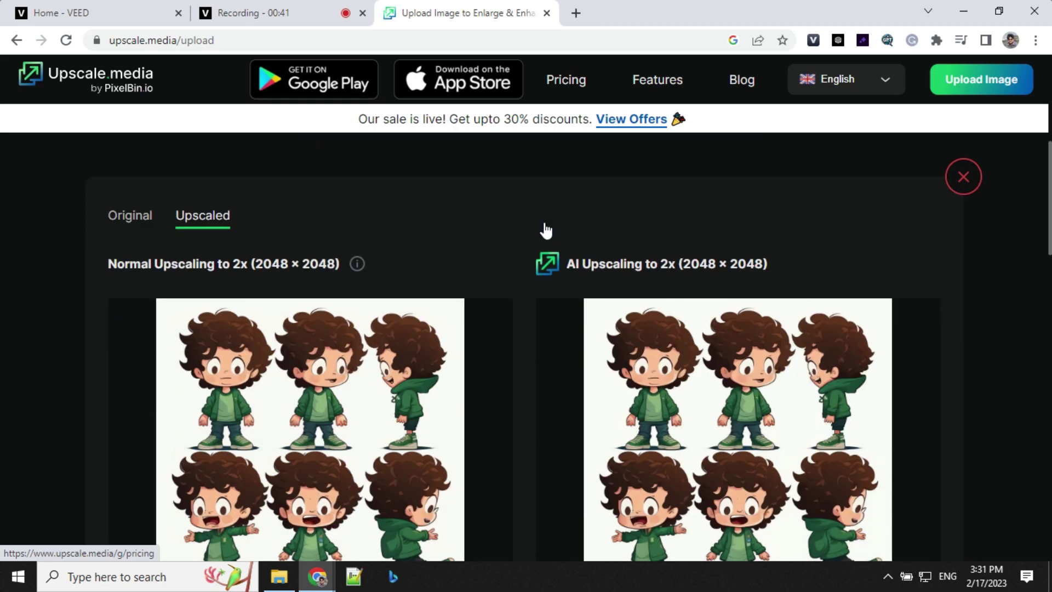
scroll(537, 228, "down", 1)
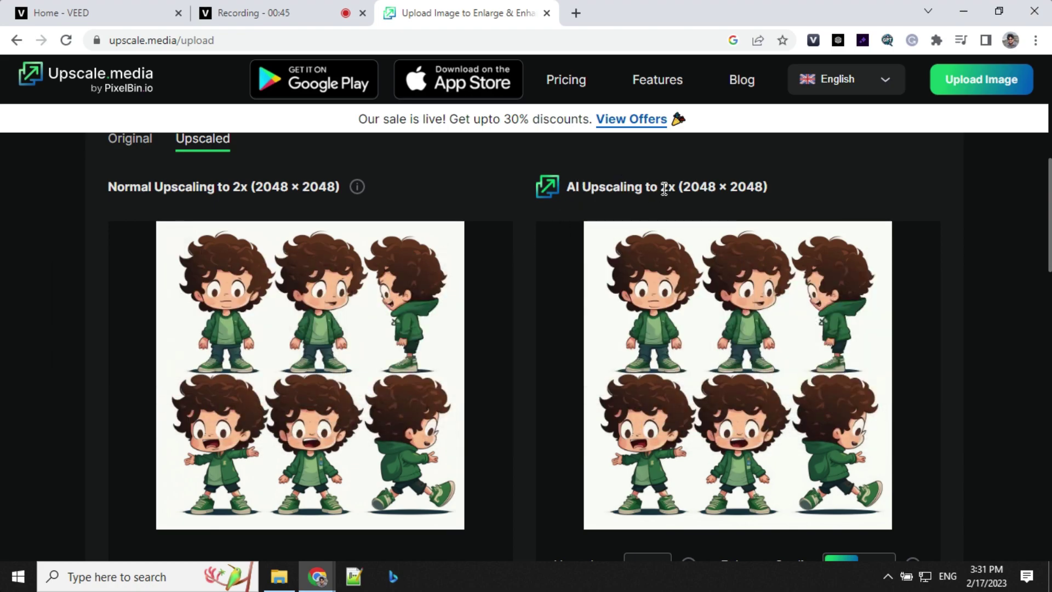
scroll(676, 188, "down", 4)
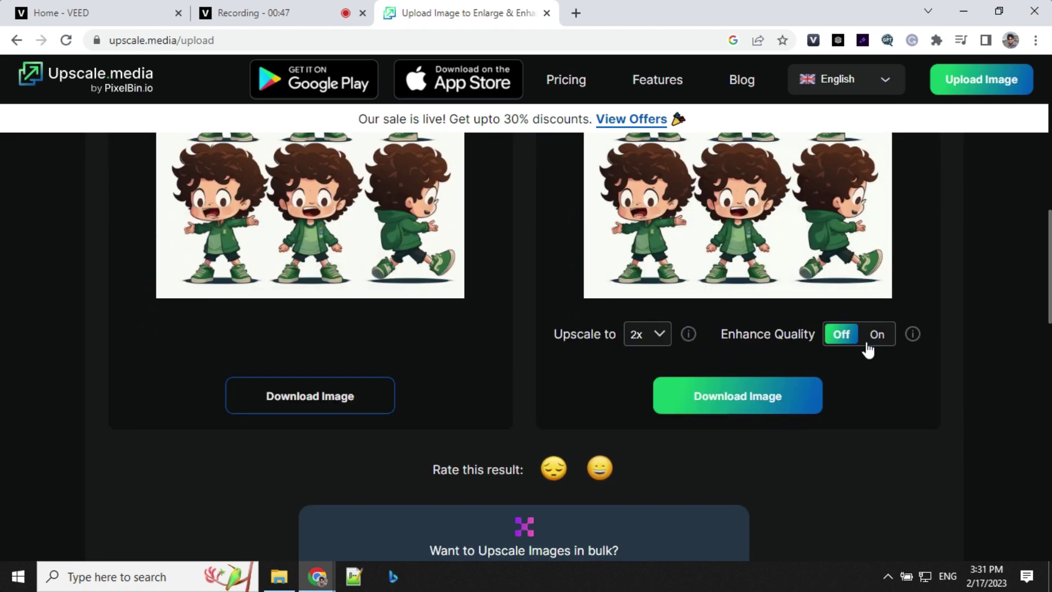
left_click(652, 342)
left_click(640, 382)
scroll(820, 356, "down", 6)
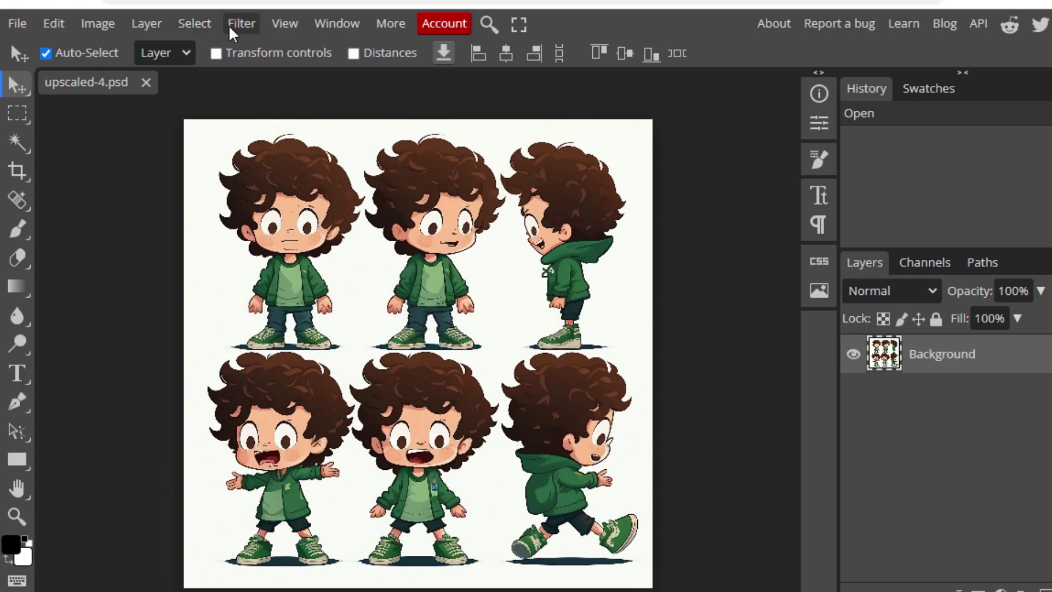
Remove the white background and crop the image to the first standing boy at top left
left_click(202, 26)
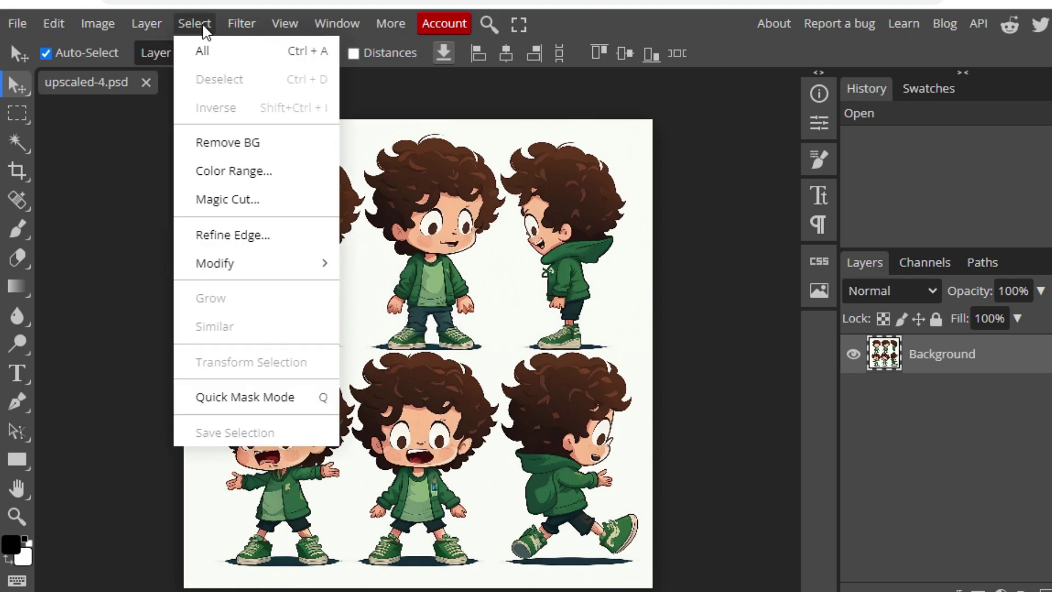
left_click(241, 144)
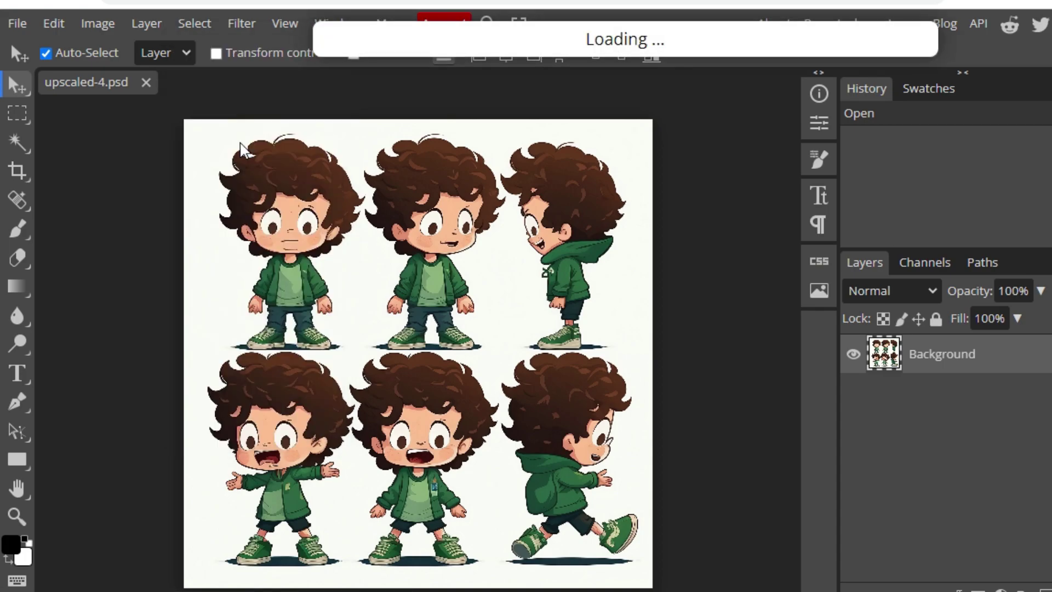
key("c")
left_click_drag(197, 133, 363, 351)
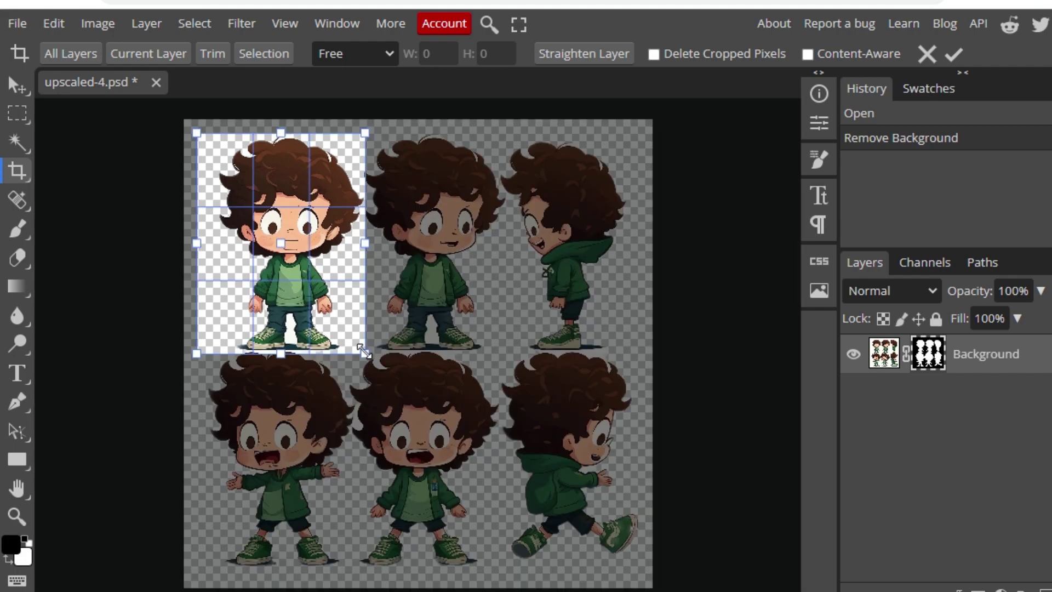
key("Return")
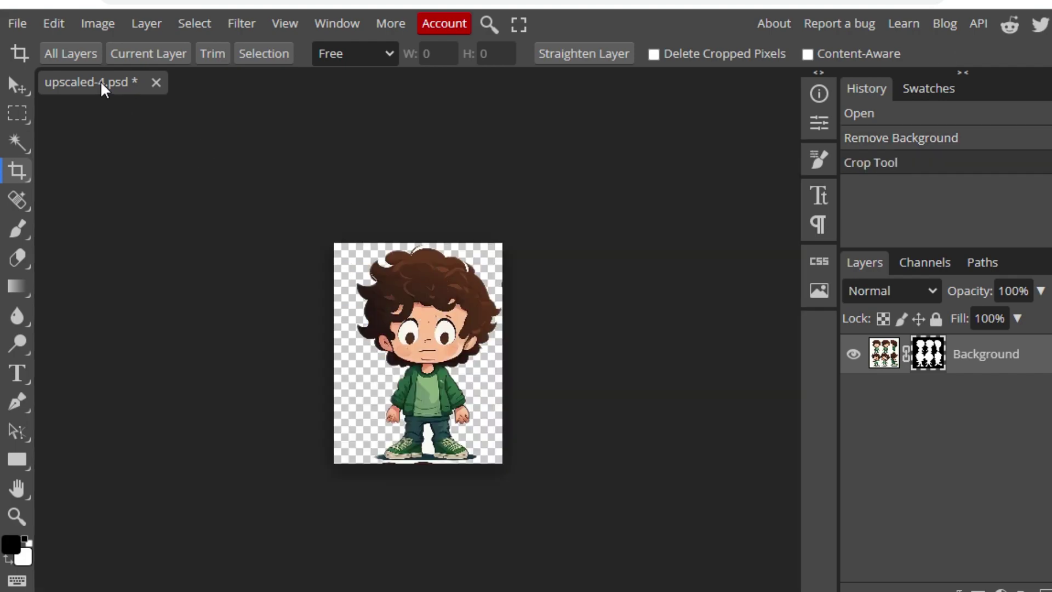
Export the cut-out boy as upscaled-4.png
left_click(17, 23)
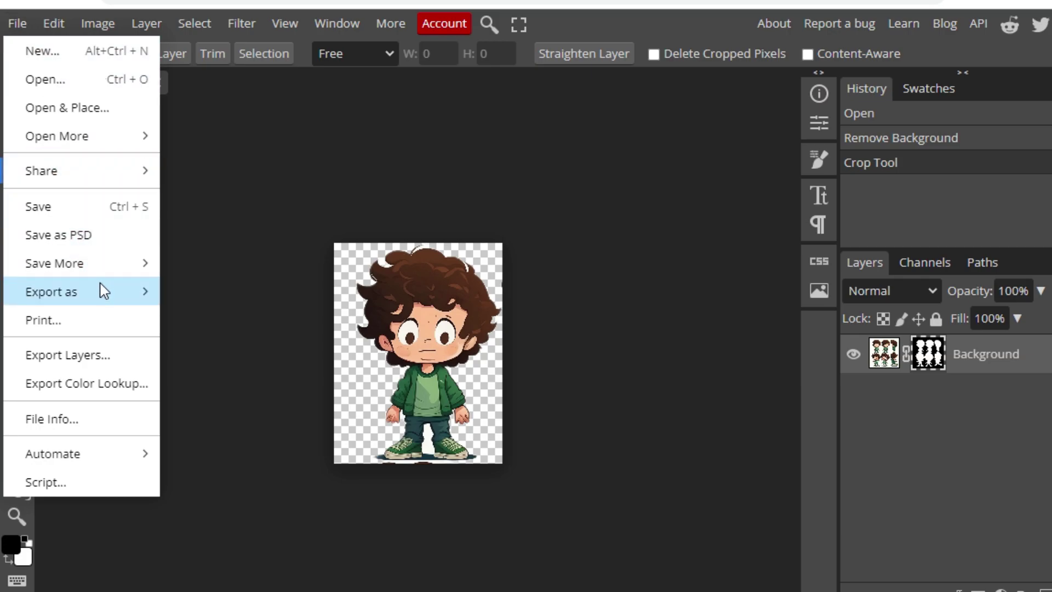
mouse_move(102, 292)
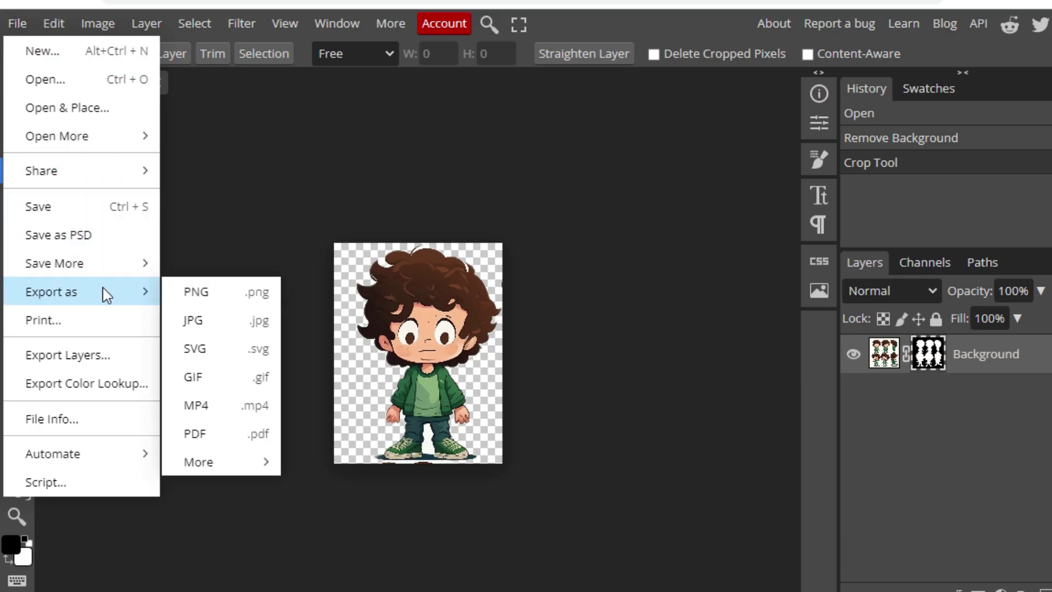
left_click(207, 298)
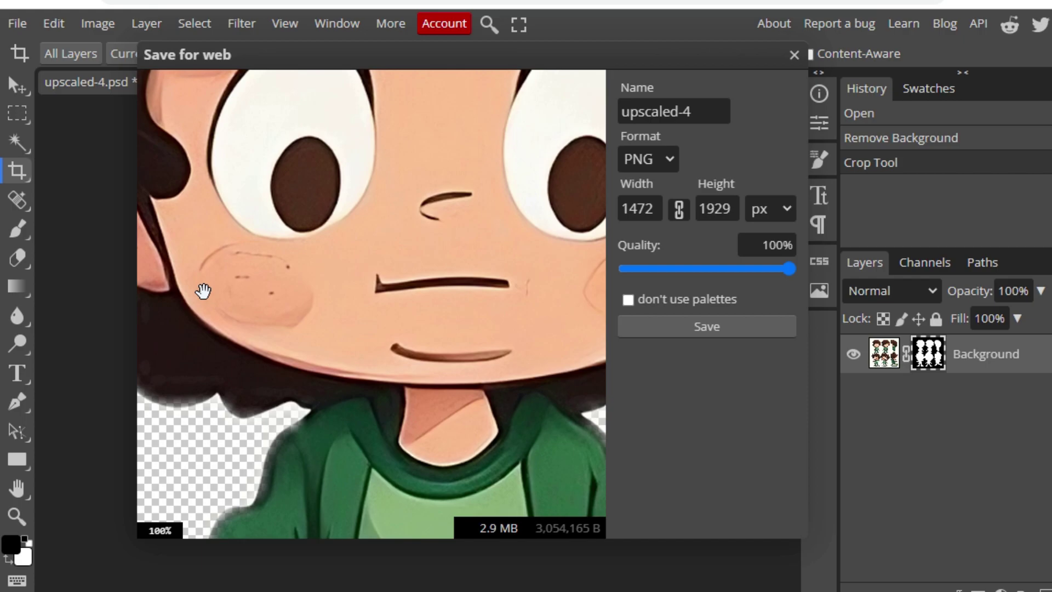
left_click(704, 332)
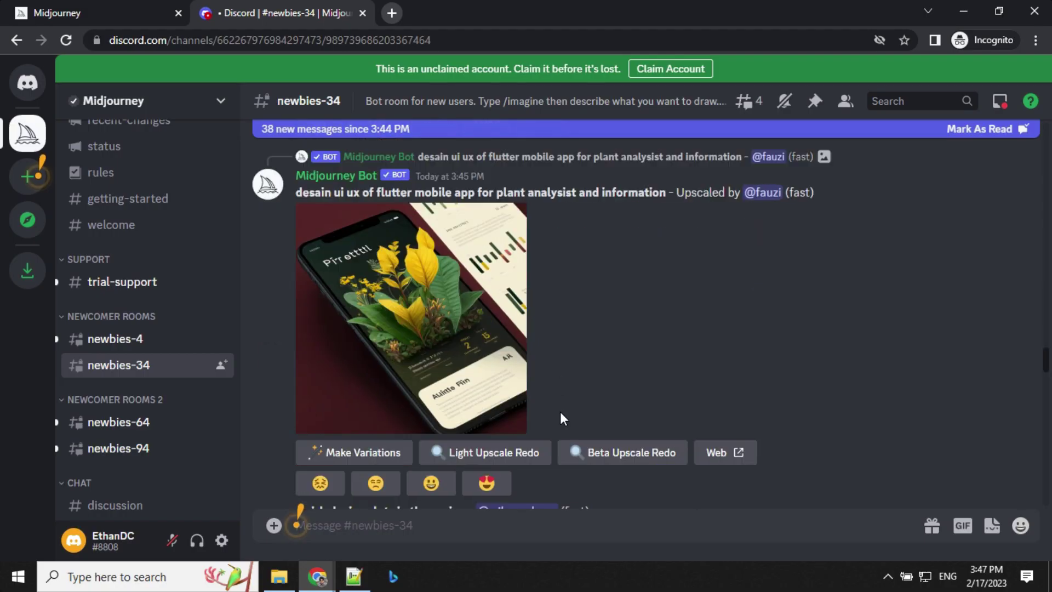
scroll(560, 414, "down", 10)
Upload cut-out images 1–5 to the Midjourney channel in one message
scroll(560, 412, "down", 5)
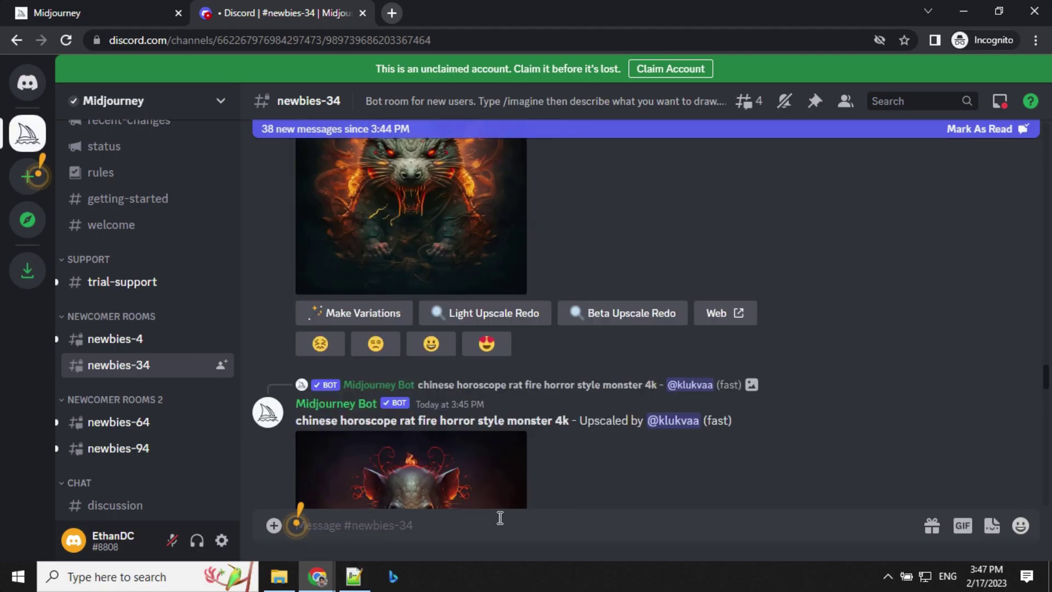
left_click(277, 526)
left_click(306, 414)
left_click(198, 147)
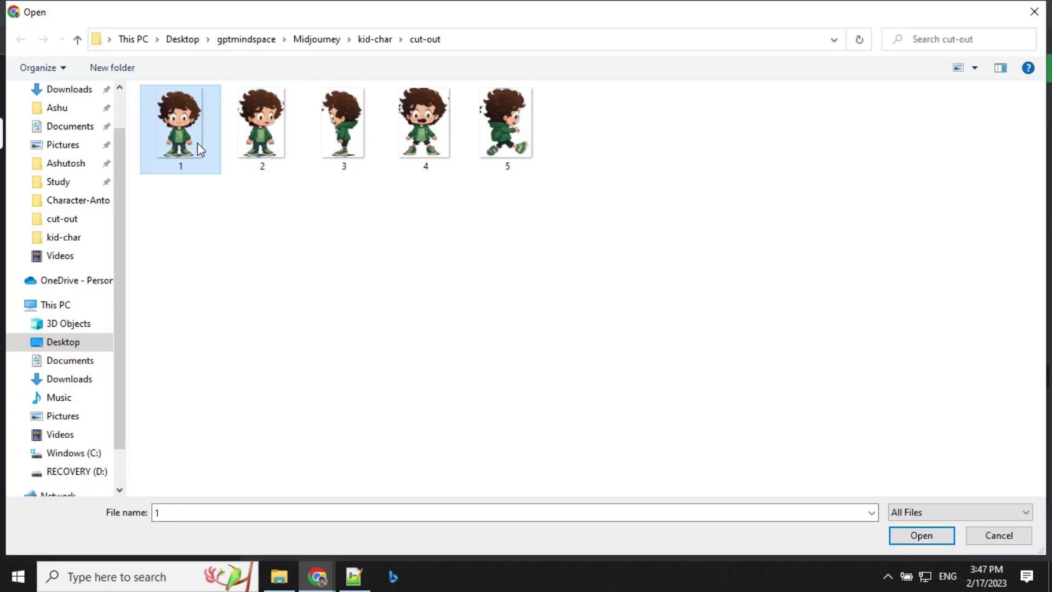
key("shift+Right")
key("shift+Right")
key("shift+Right")
key("shift+Right")
left_click(924, 536)
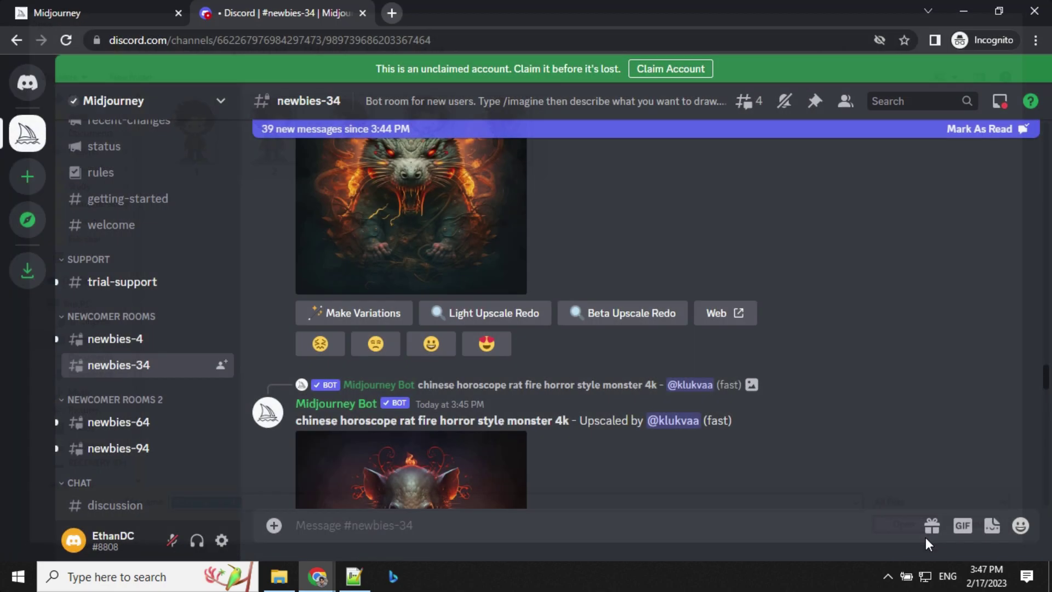
key("Return")
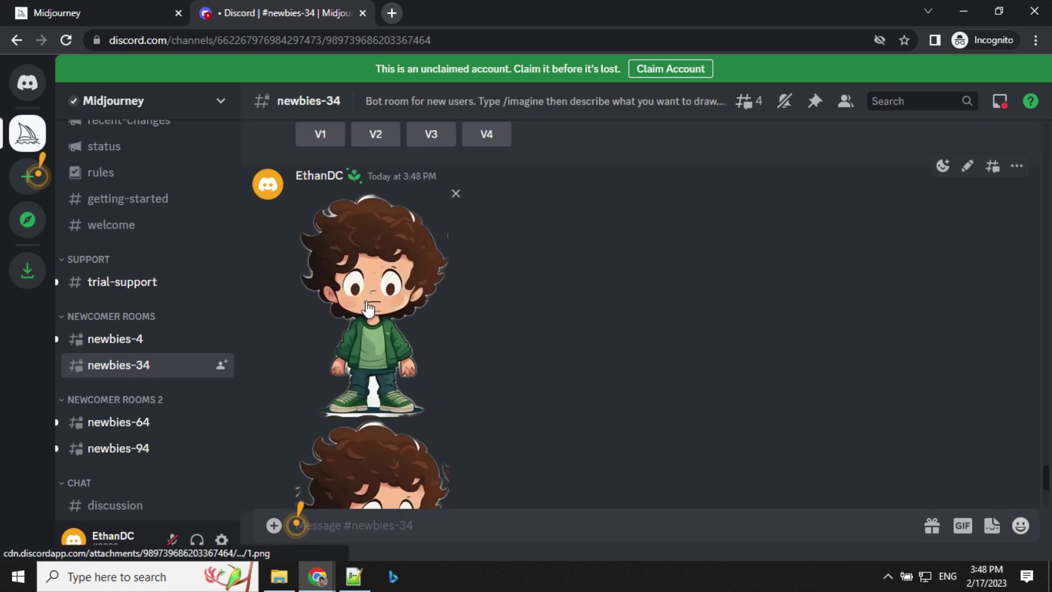
Open each of the five uploaded boy images full size in its own browser tab
left_click(465, 488)
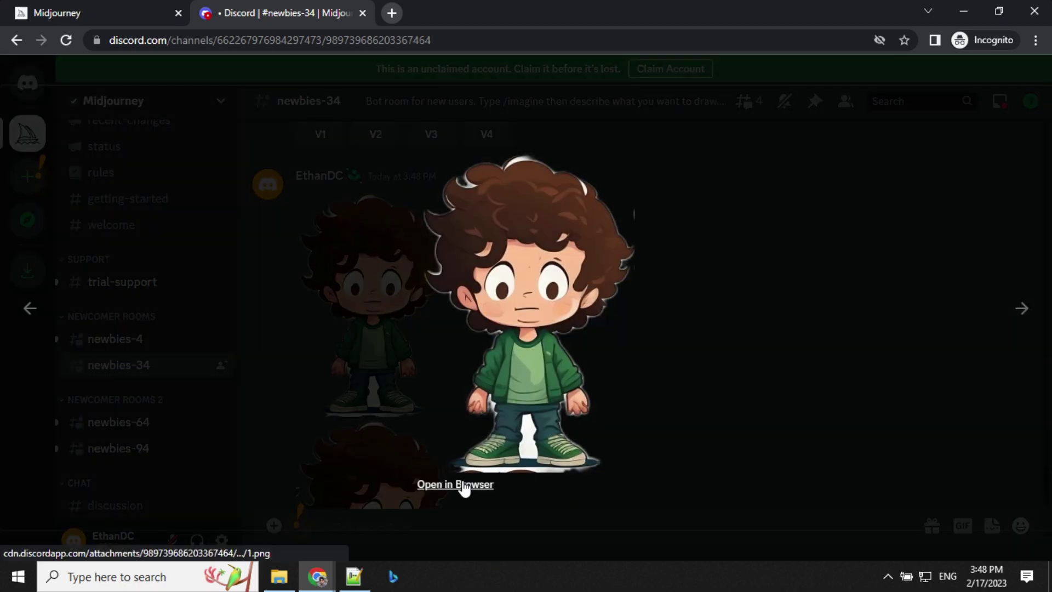
left_click(465, 488)
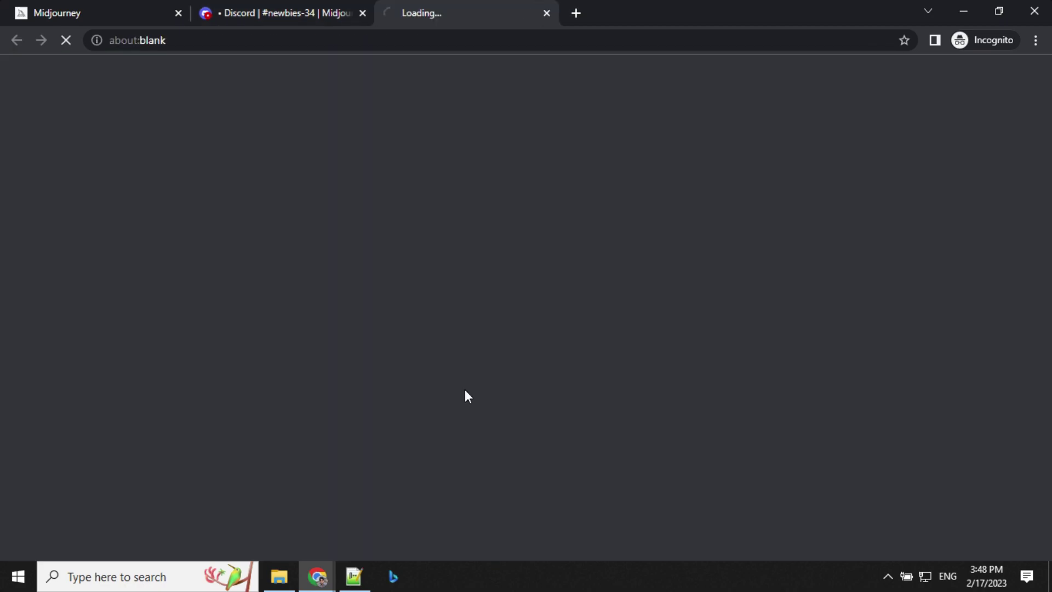
key("Escape")
left_click(384, 347)
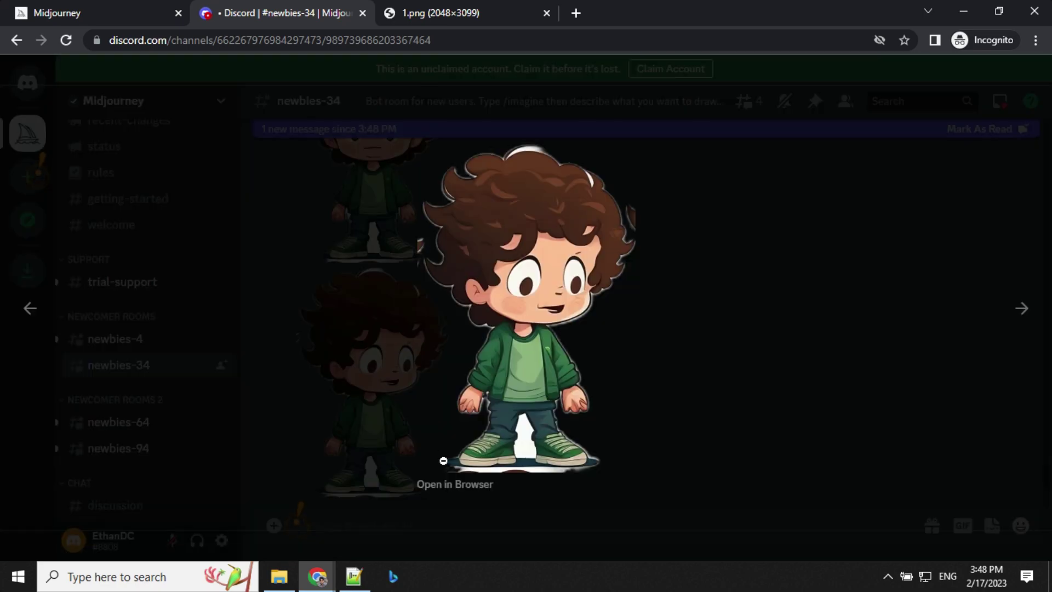
left_click(473, 483)
key("Escape")
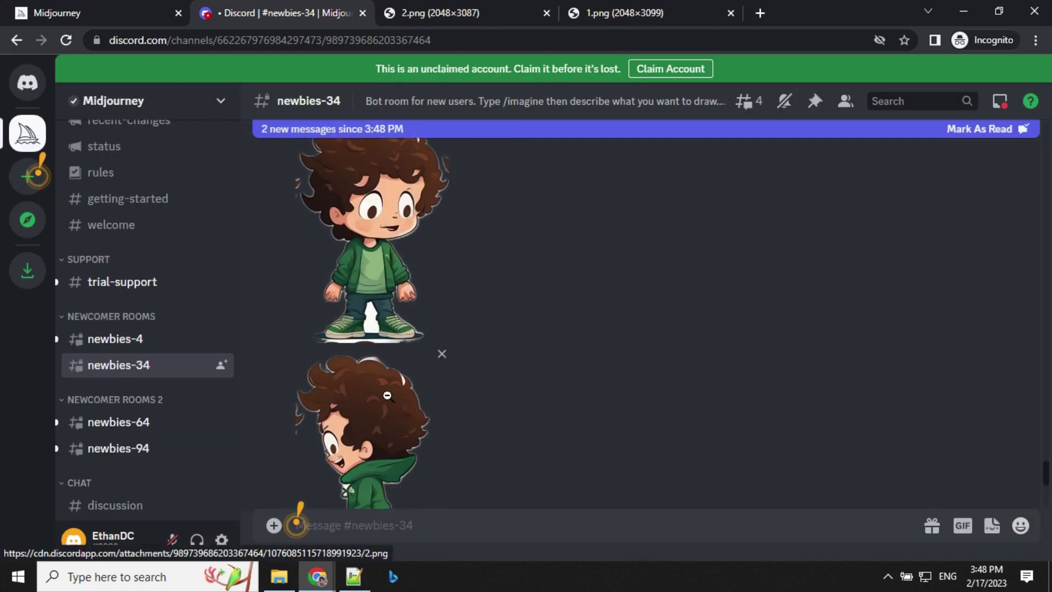
left_click(365, 400)
left_click(463, 484)
key("Escape")
left_click(388, 376)
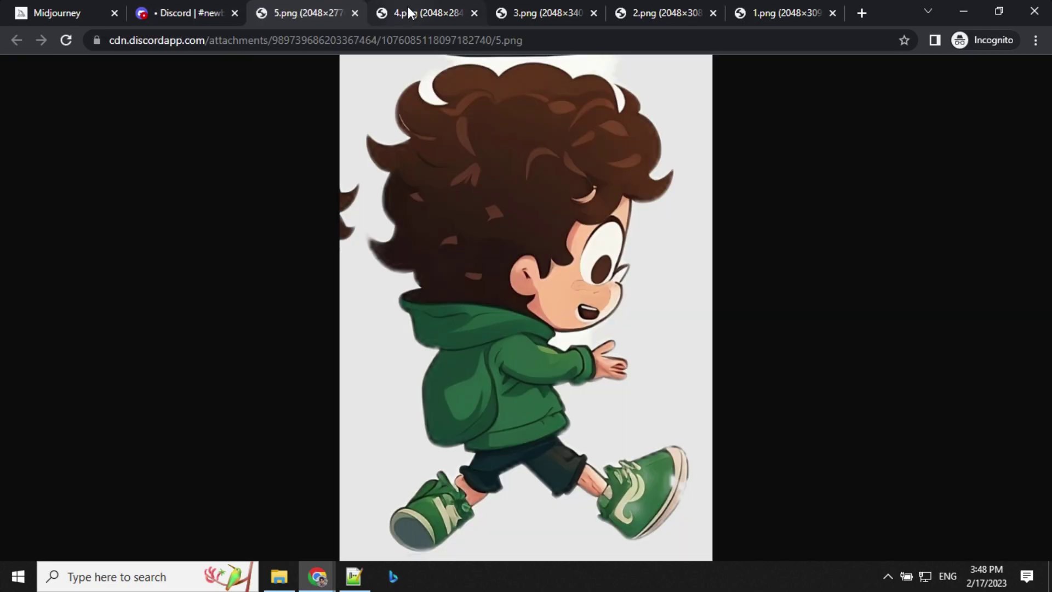
Cycle through the 4.png, 3.png, 2.png and 1.png tabs, then select 1.png's web address
left_click(408, 12)
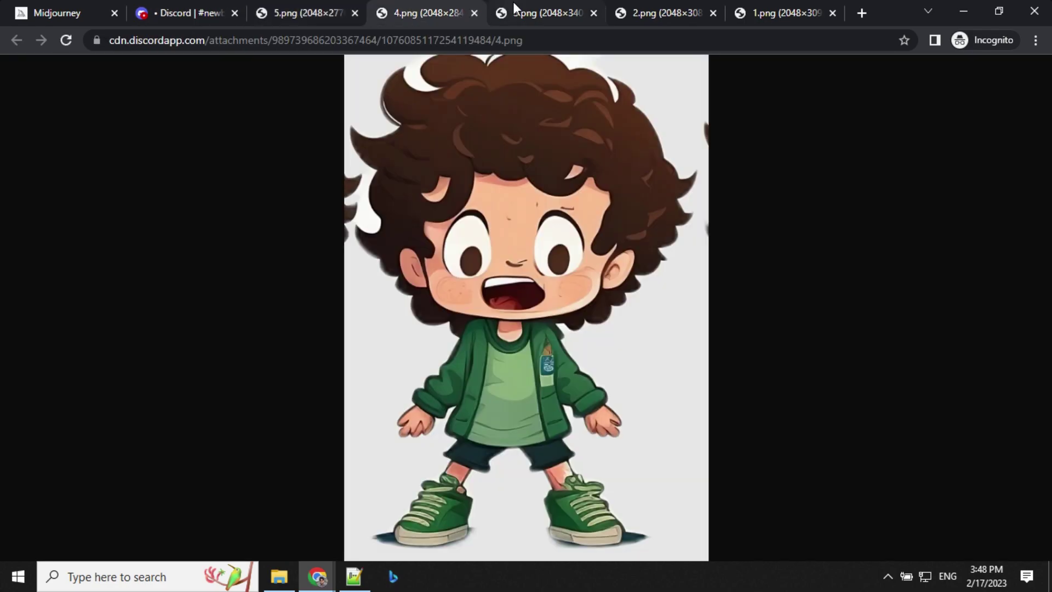
left_click(532, 2)
left_click(678, 11)
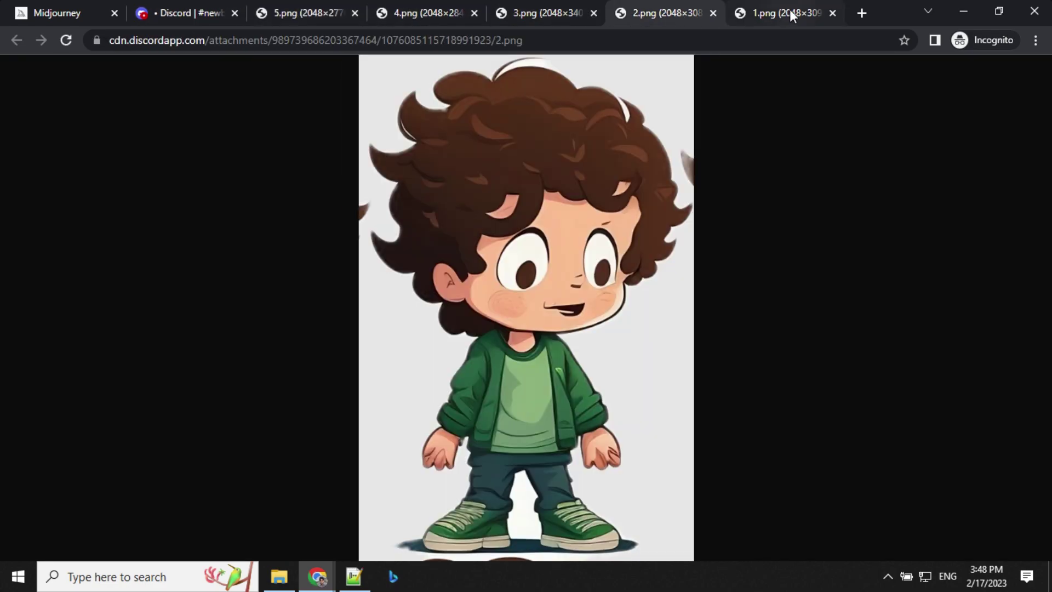
left_click(790, 10)
left_click(571, 39)
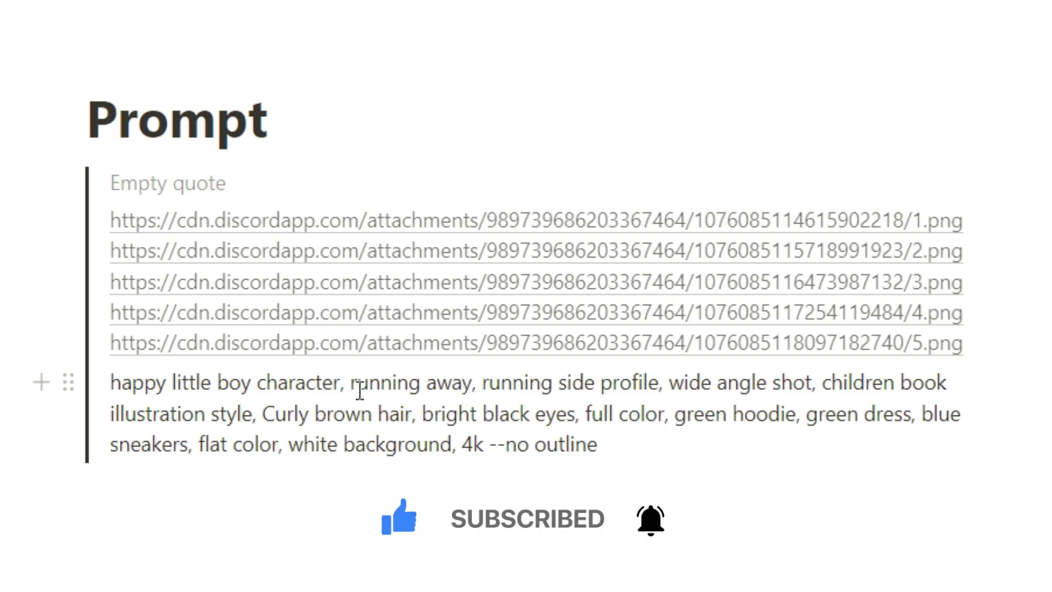
In Notion, highlight the five image links together with the running-away boy prompt below them
left_click_drag(345, 383, 812, 383)
left_click_drag(623, 442, 108, 215)
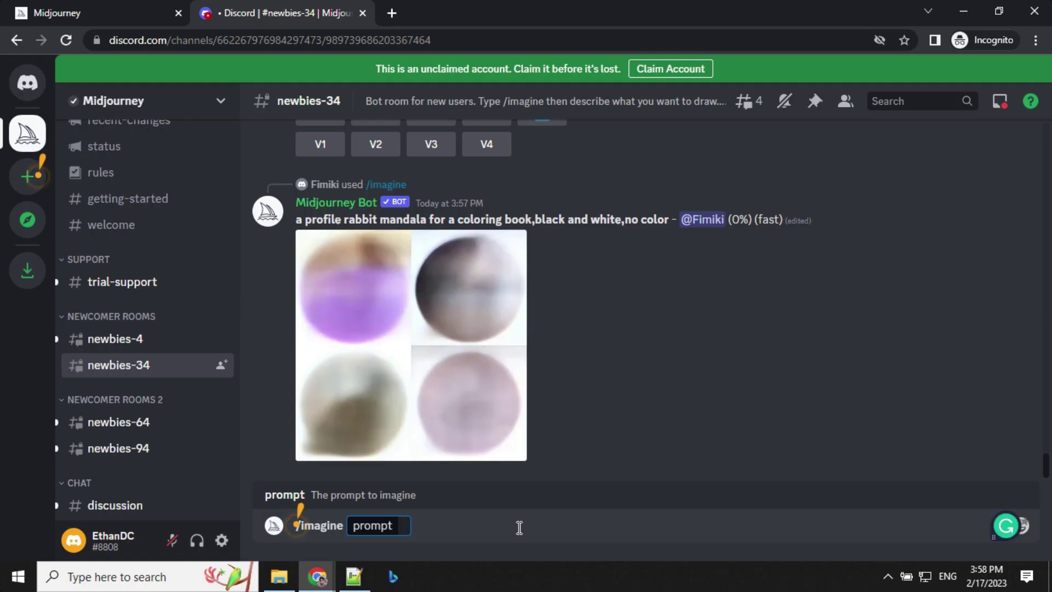
Submit the five image links with the running side-profile prompt, then open the result grid full size
key("ctrl+v")
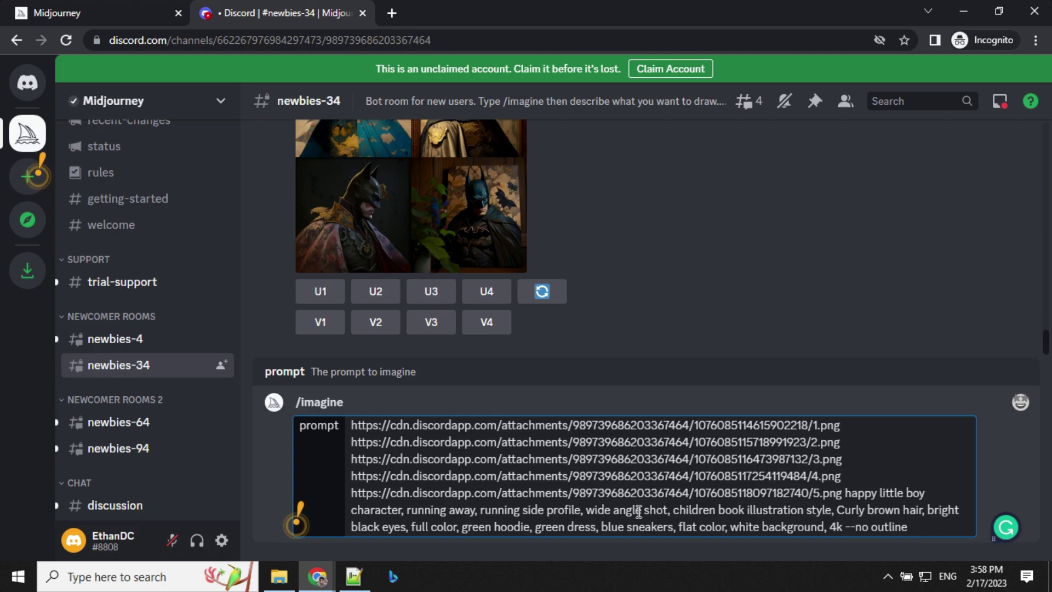
key("Return")
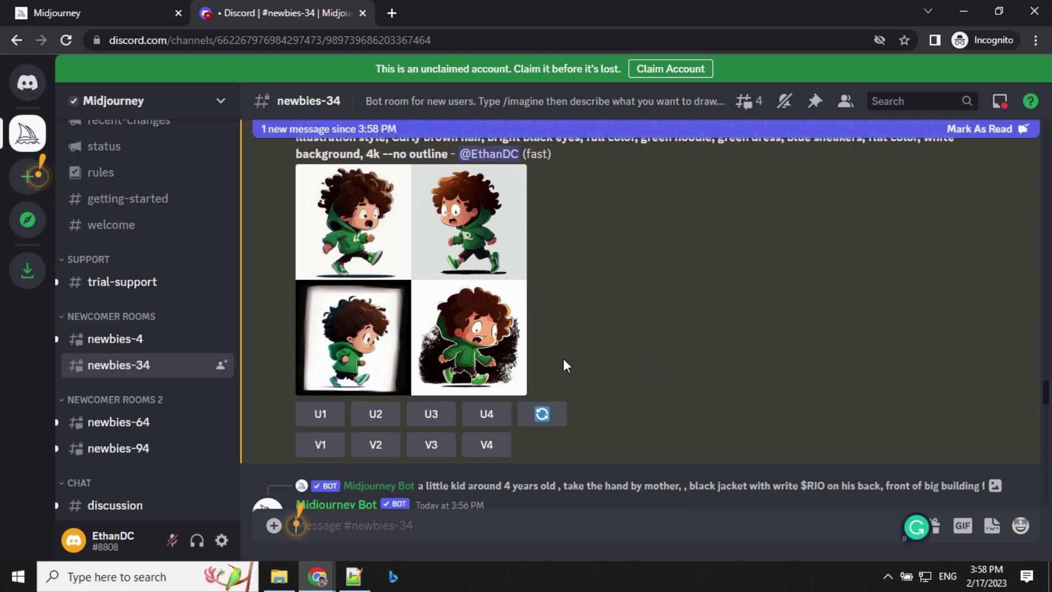
left_click(454, 307)
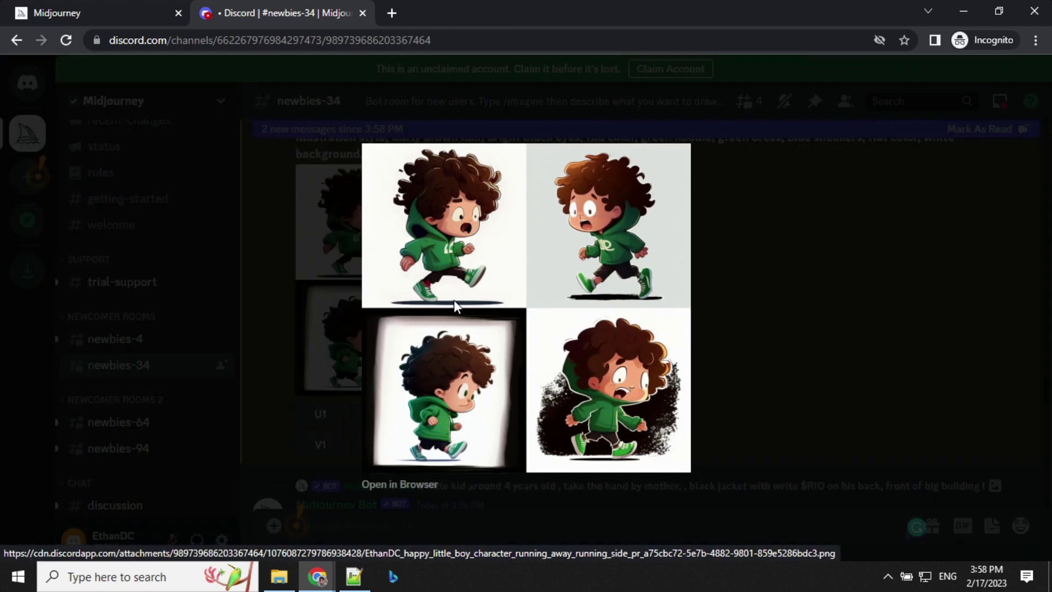
left_click(425, 483)
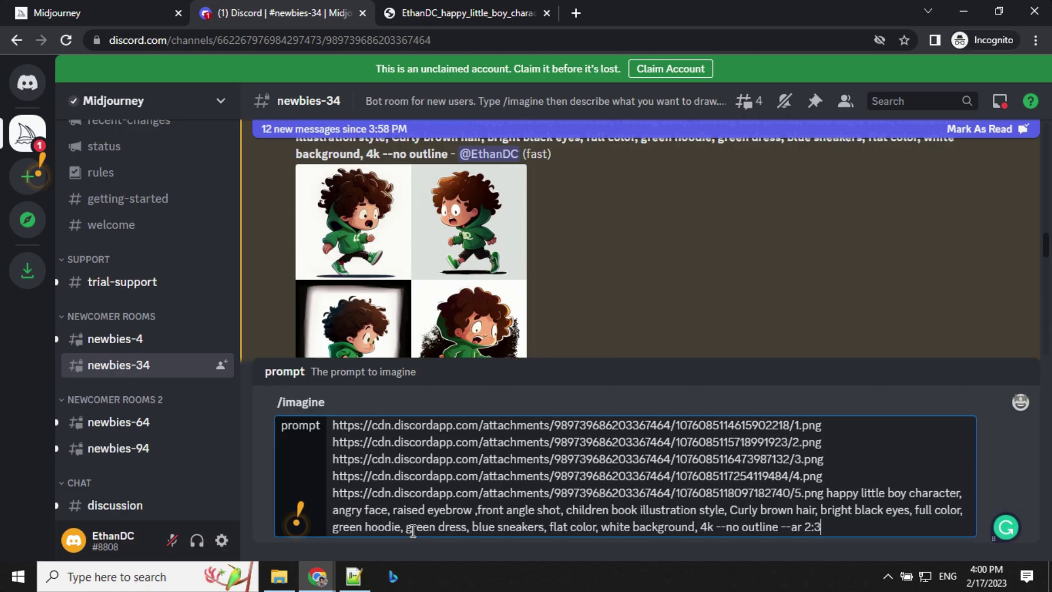
Generate the angry-face front-view grid, open it full size, then paste the smiling-face prompt with links
key("Return")
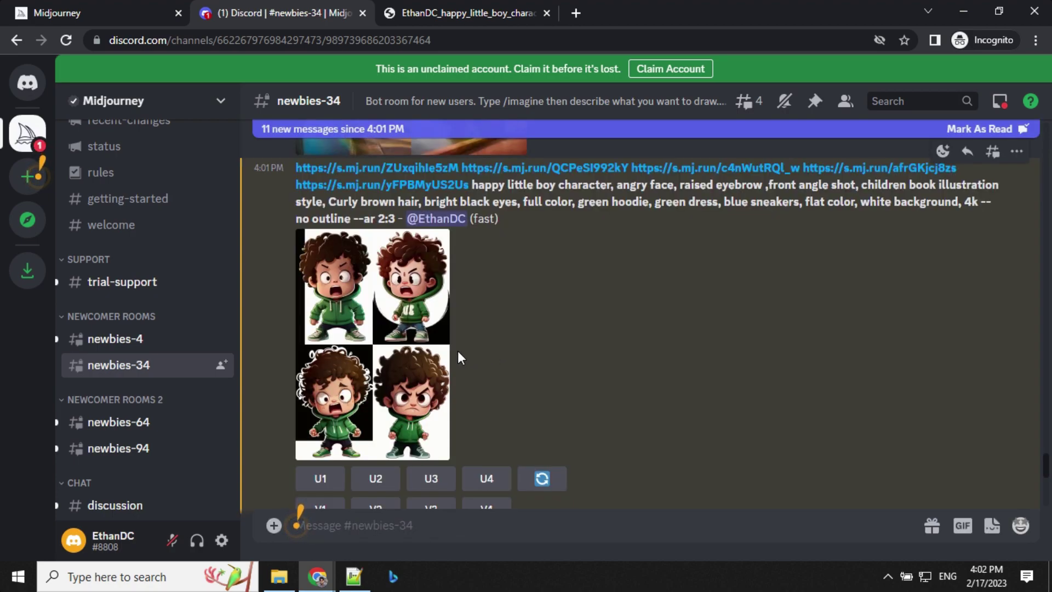
left_click(417, 355)
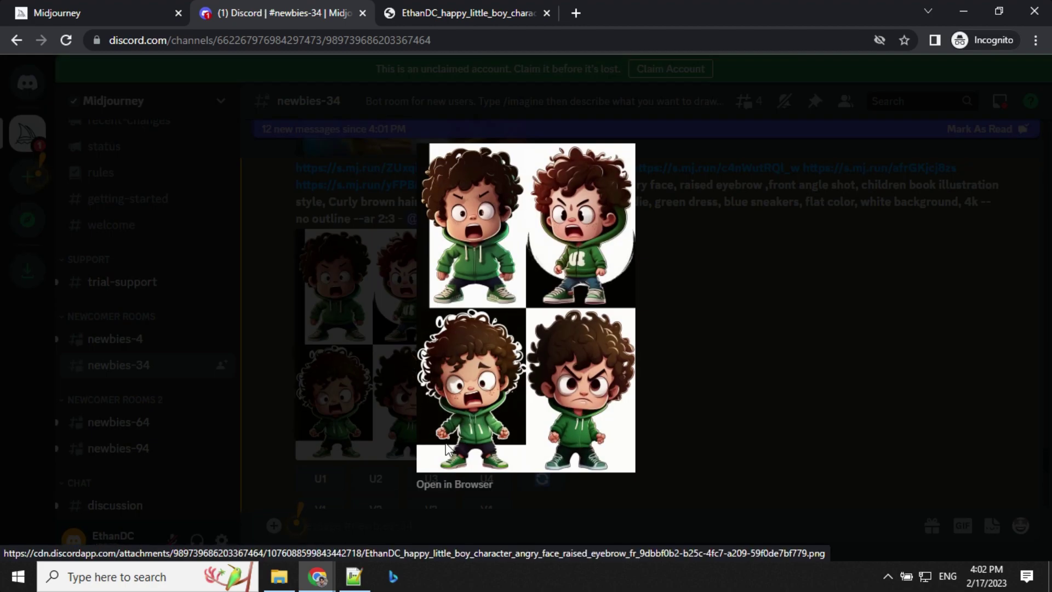
left_click(470, 483)
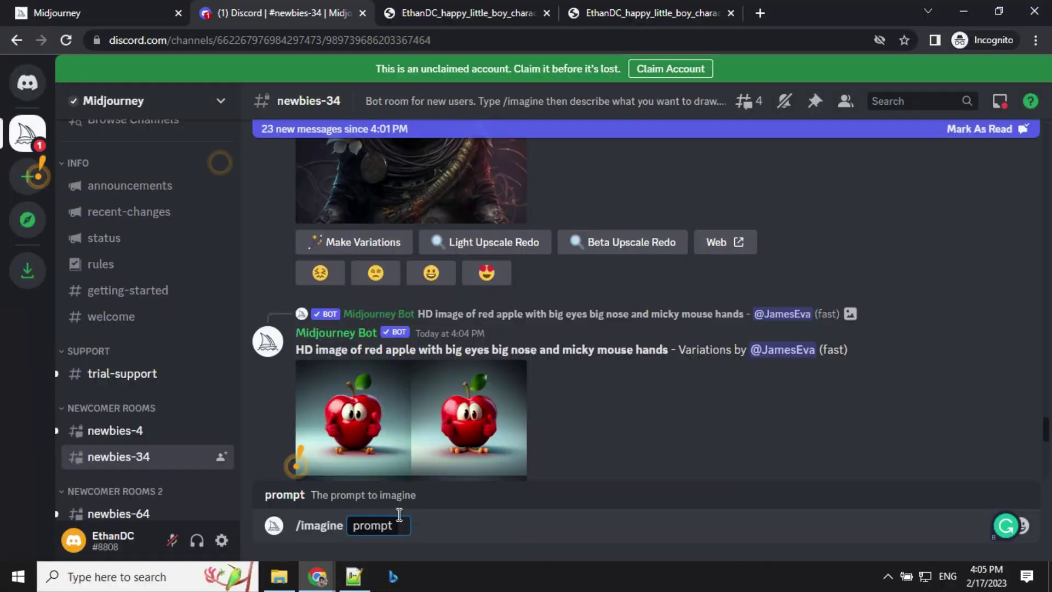
key("ctrl+v")
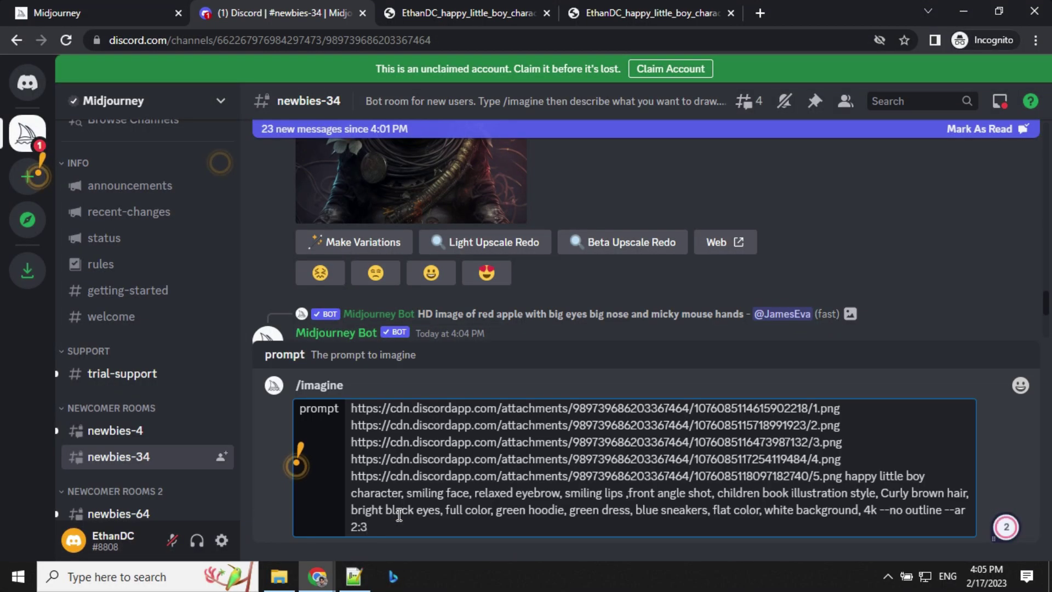
Generate the smiling front-view boy grid, open it in a new tab, and compare it with the angry grid
key("Return")
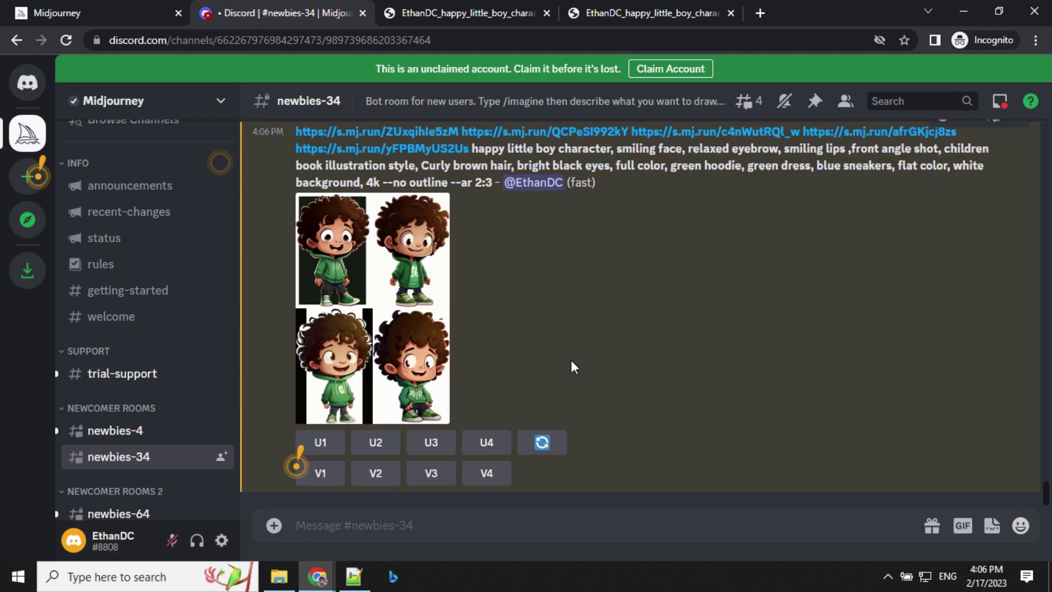
left_click(393, 309)
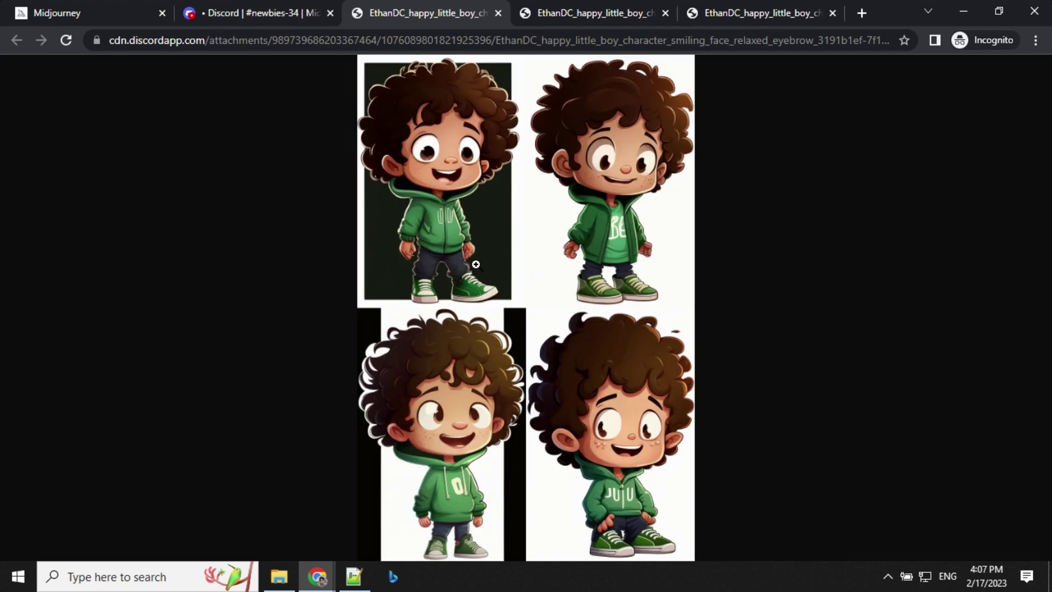
left_click(573, 14)
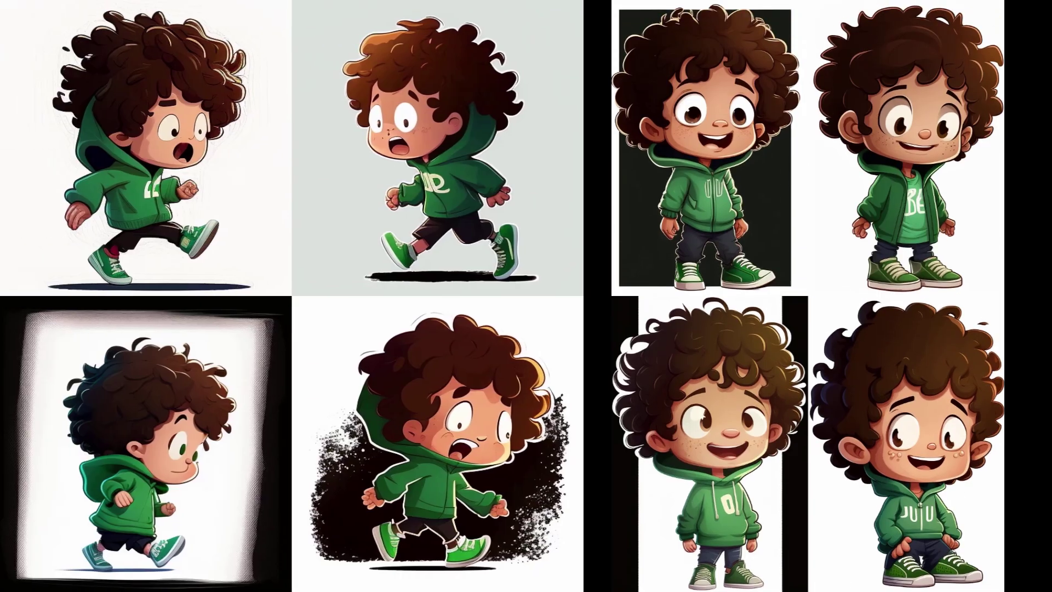